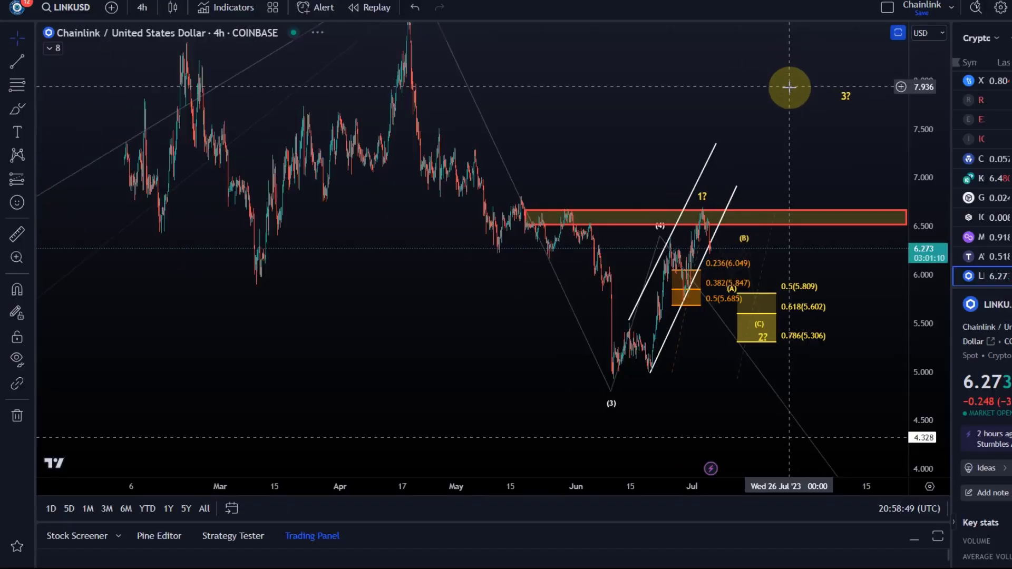
Drag the Elliott count's wave (5) down to about 4.14 and raise wave (4) to about 6.72.
drag(914, 137, 933, 369)
scroll(743, 328, down, 1)
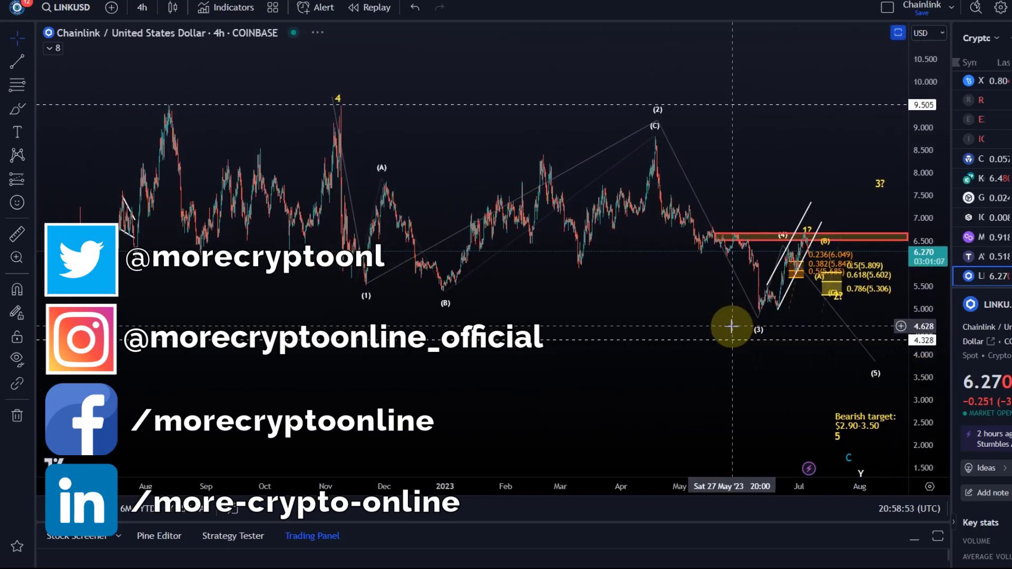
drag(640, 387, 633, 384)
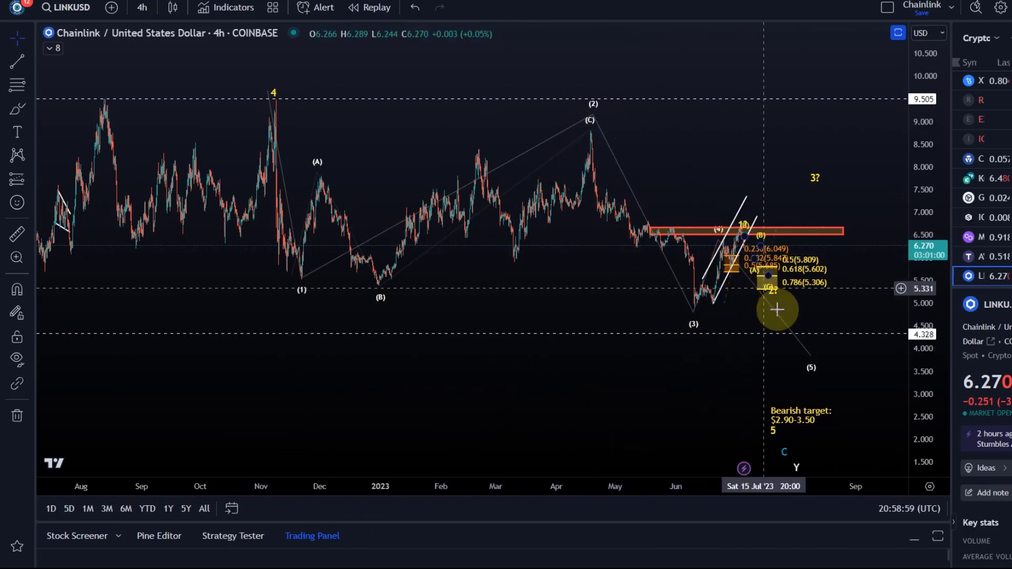
mouse_move(809, 358)
mouse_down()
mouse_move(832, 360)
mouse_move(830, 343)
mouse_move(809, 333)
mouse_move(828, 342)
mouse_up()
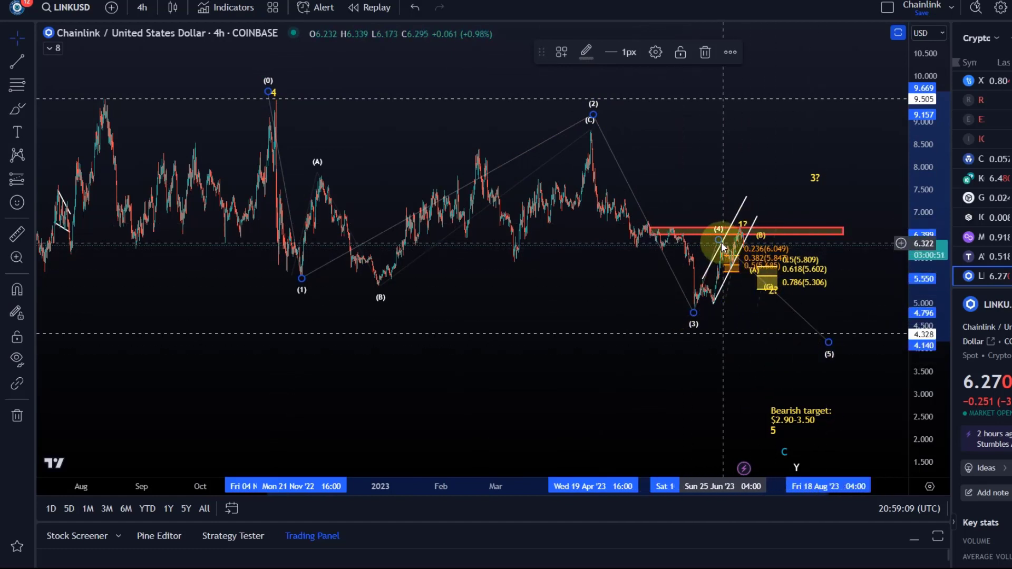
mouse_move(717, 247)
mouse_down()
mouse_move(729, 217)
mouse_move(795, 200)
mouse_move(743, 199)
mouse_move(729, 225)
mouse_up()
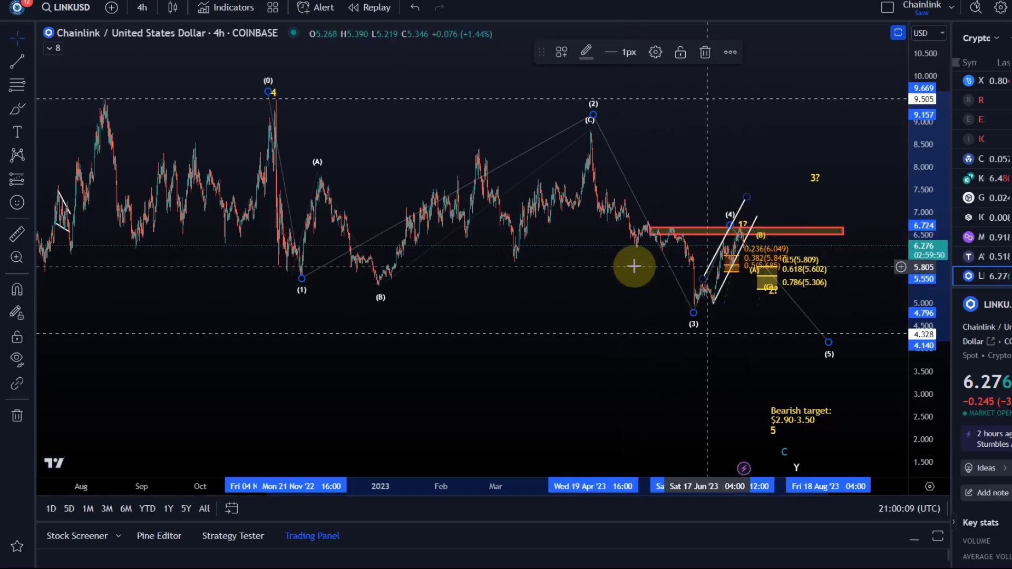
Switch LINKUSD to 8-hour candles and pan back to the earlier 2022 price history.
click(142, 8)
click(150, 302)
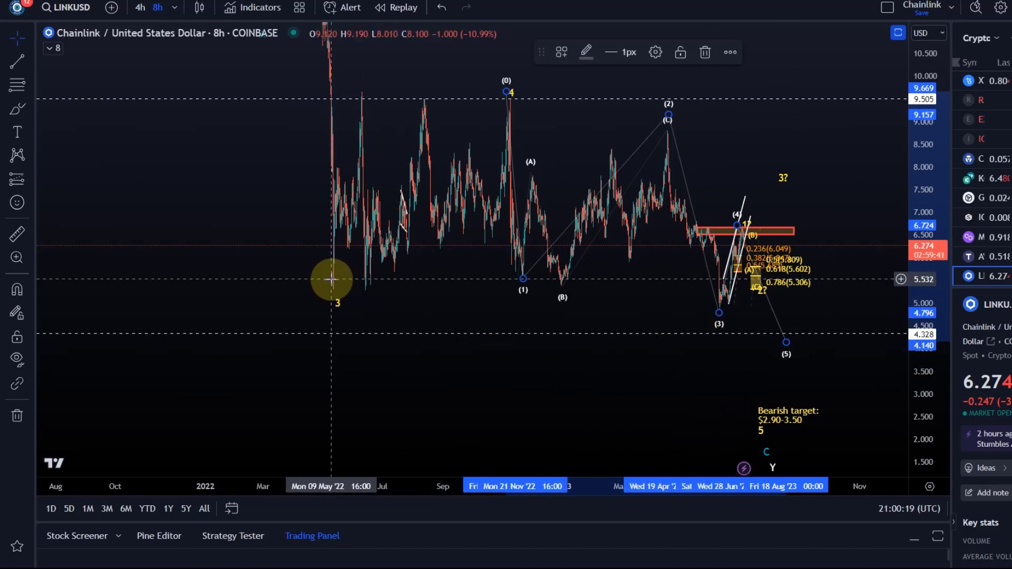
drag(454, 354, 359, 396)
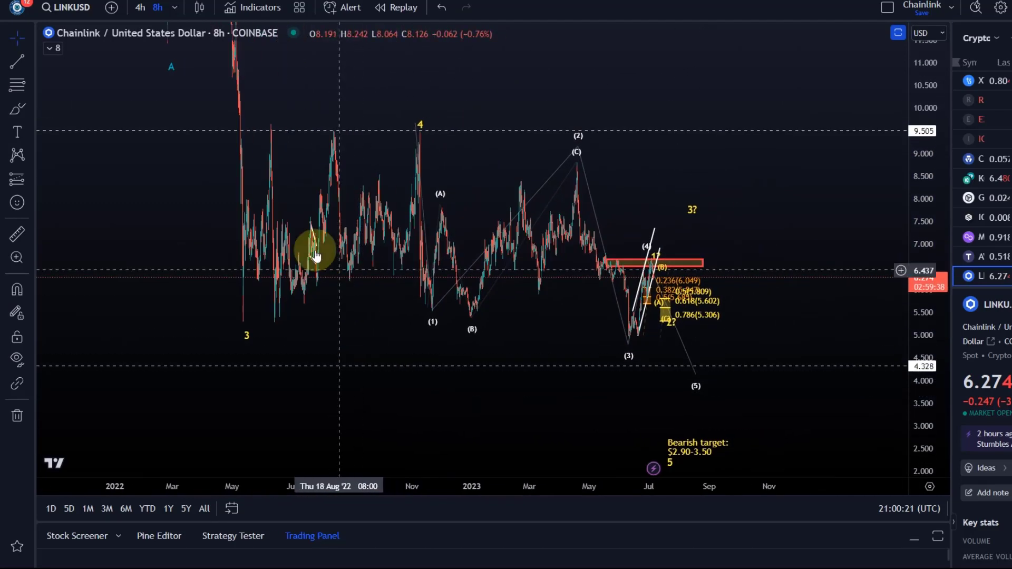
click(201, 261)
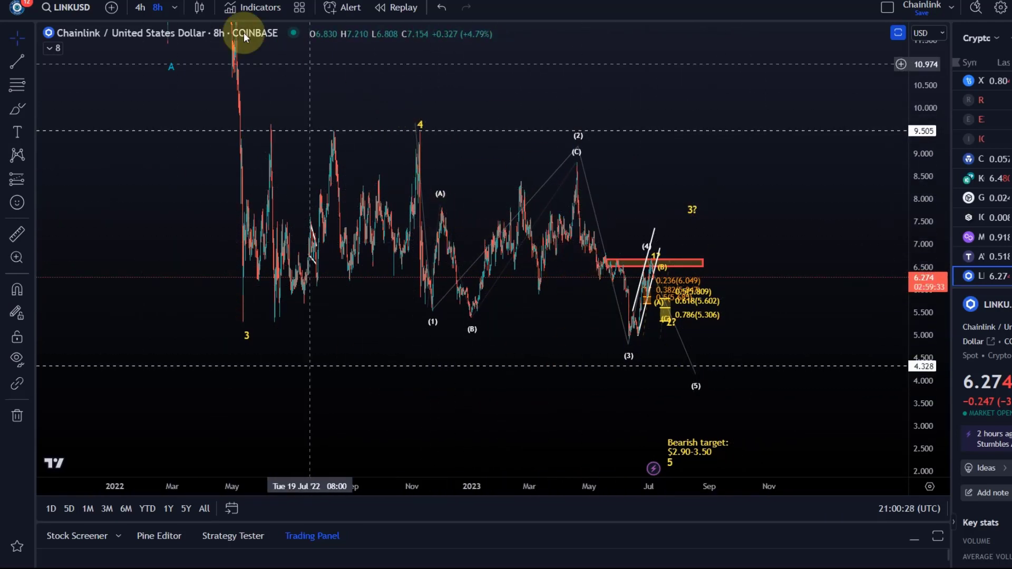
click(175, 8)
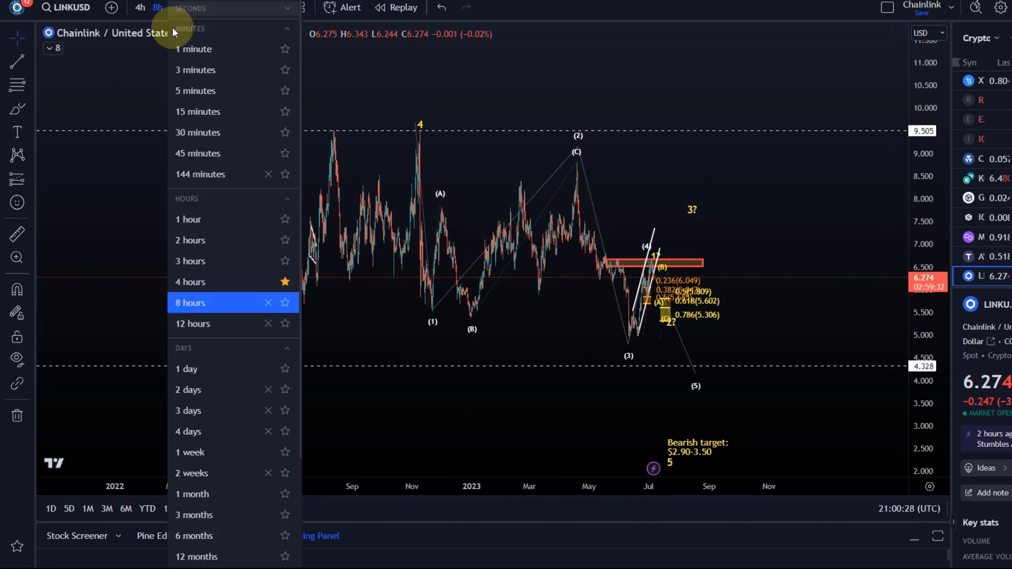
Switch the chart to 1-hour candles and stretch the price scale around the rally.
click(201, 218)
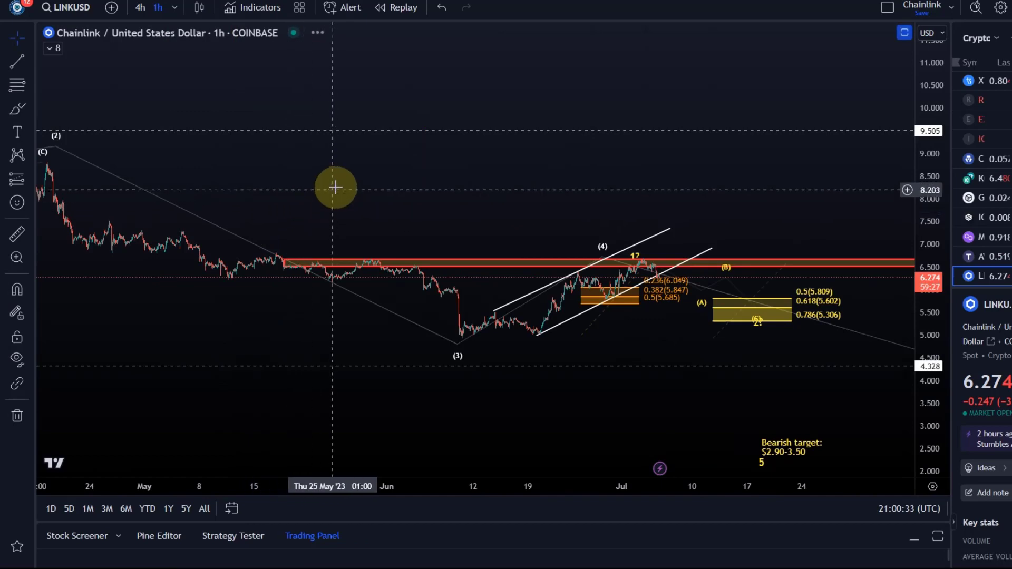
drag(914, 395, 896, 147)
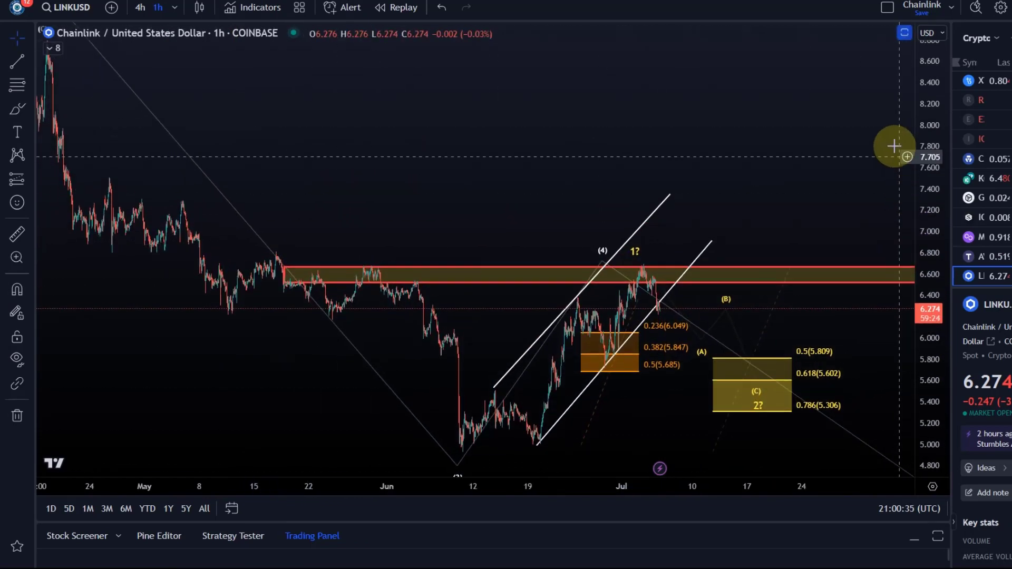
drag(490, 163, 483, 95)
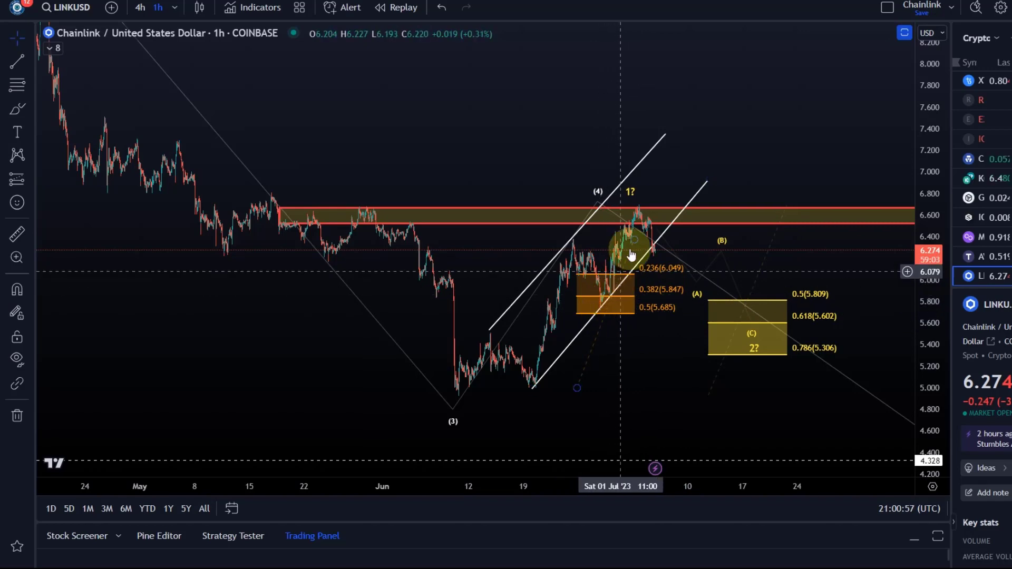
Frame the June–July rally, channel and wave-2 target box, and select the Fibonacci target.
drag(675, 200, 524, 212)
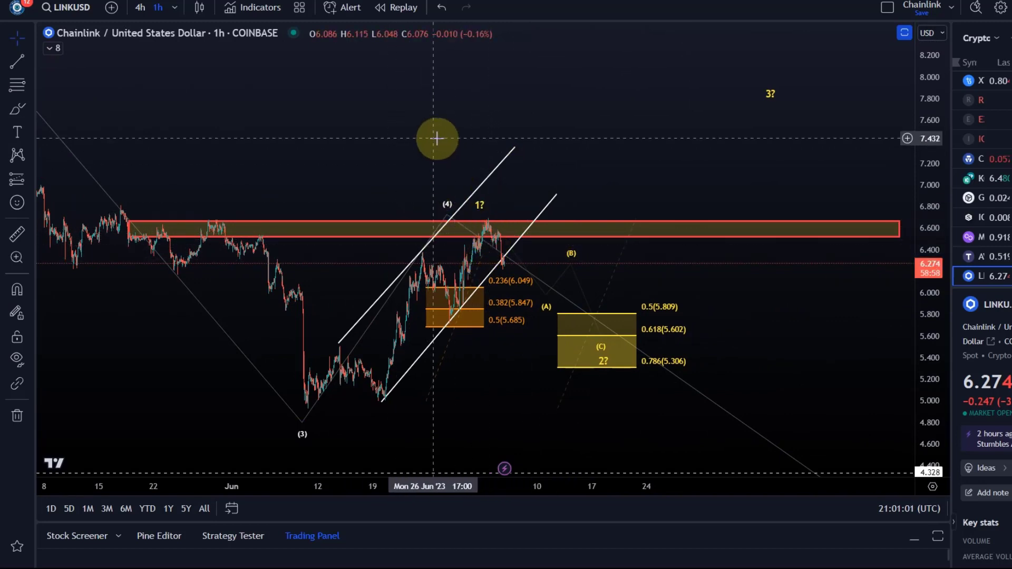
drag(436, 138, 542, 152)
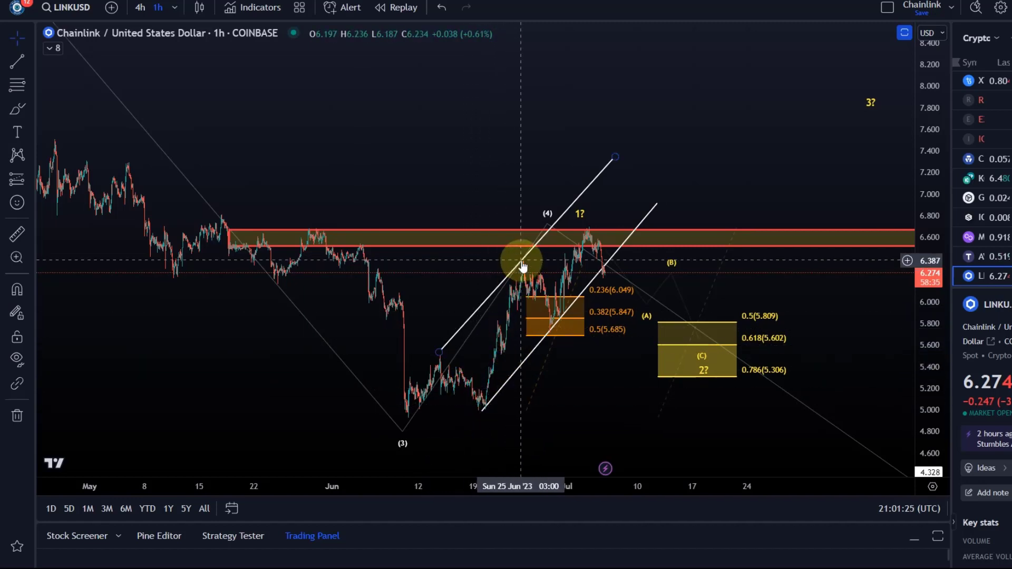
click(418, 389)
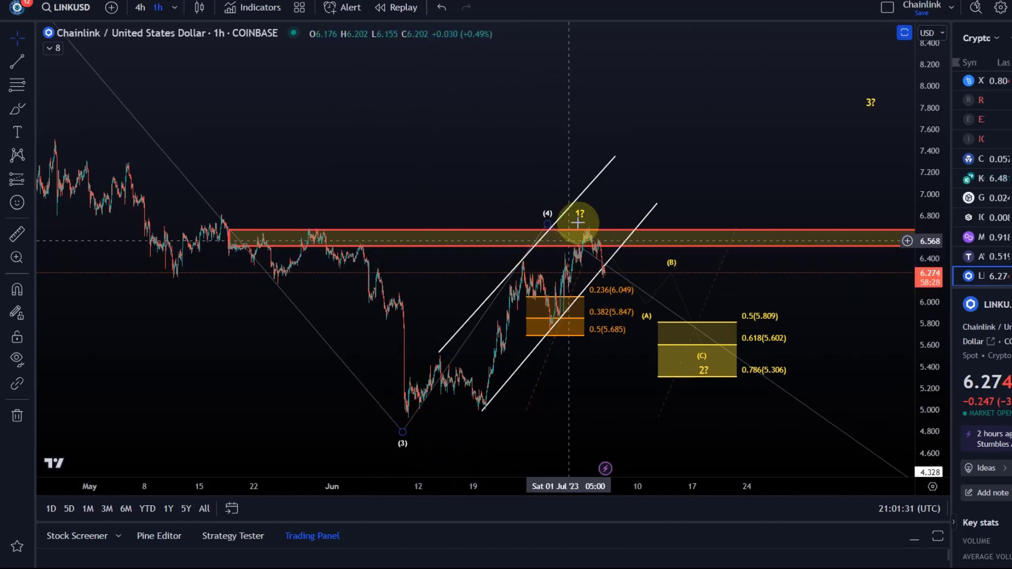
drag(678, 140, 494, 190)
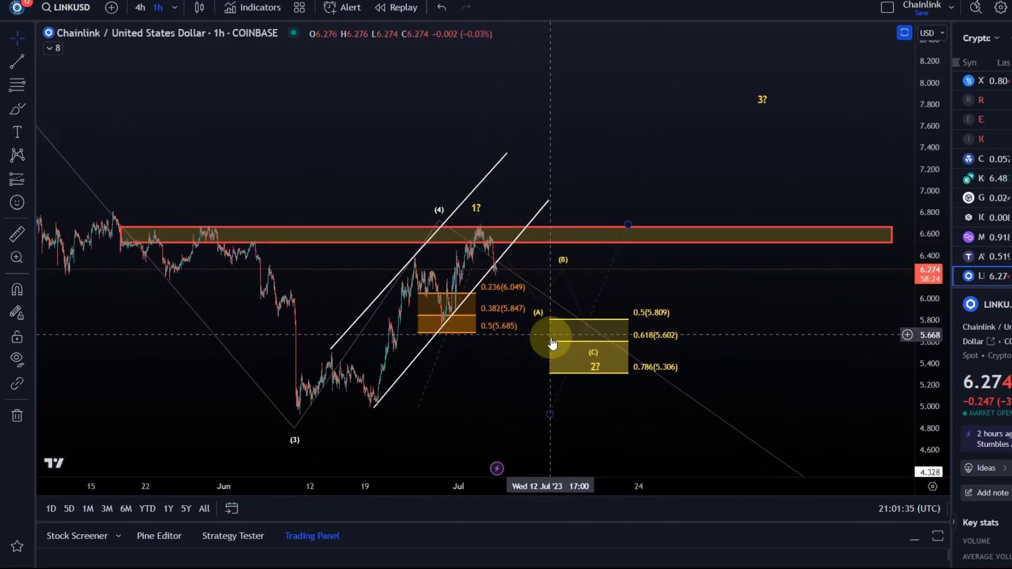
click(574, 378)
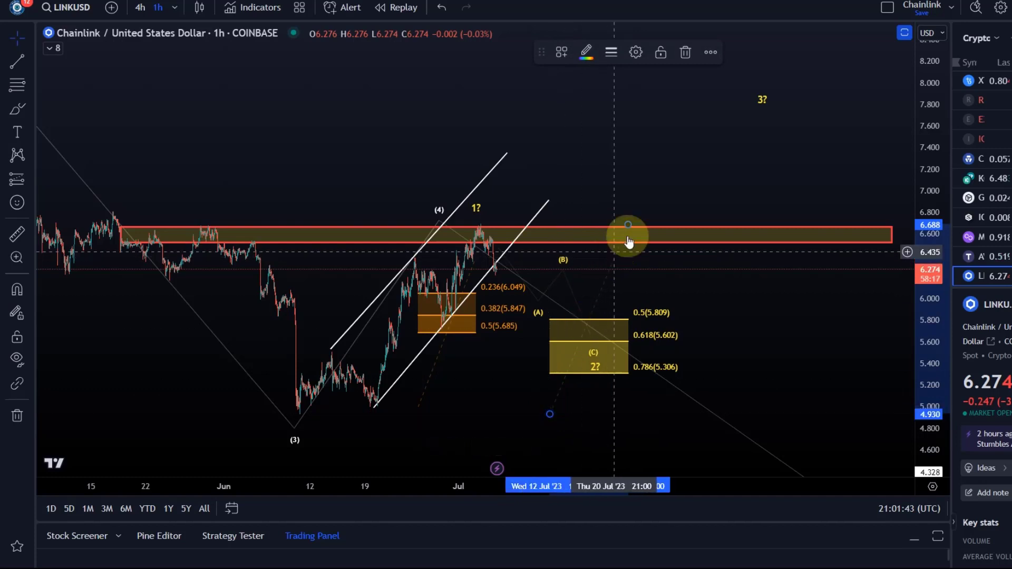
Nudge the Fib target's upper anchor so levels read 5.810, 5.602 and 5.306, then enlarge the box.
mouse_move(630, 224)
mouse_down()
mouse_move(637, 230)
mouse_move(629, 224)
mouse_up()
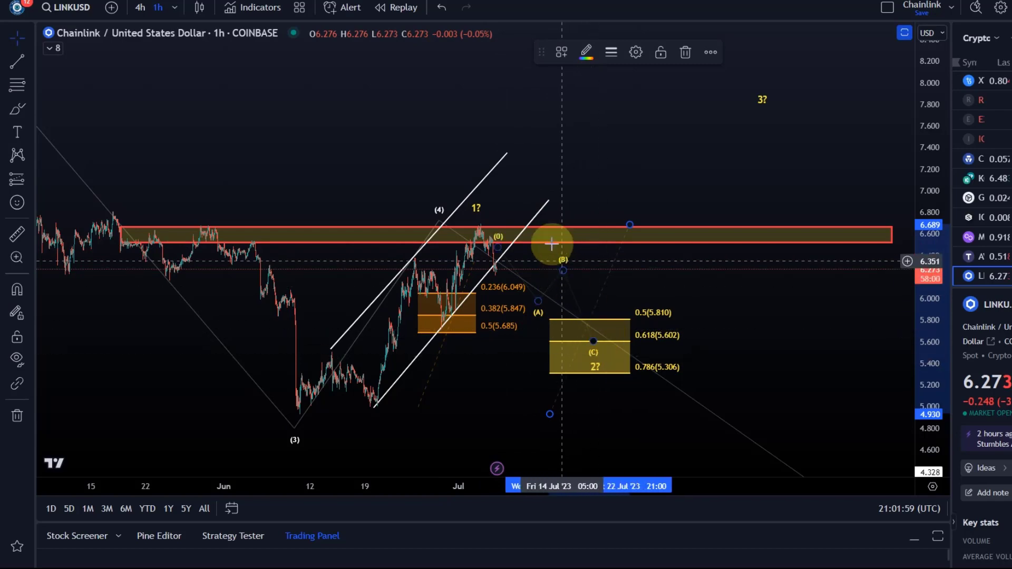
scroll(580, 327, up, 1)
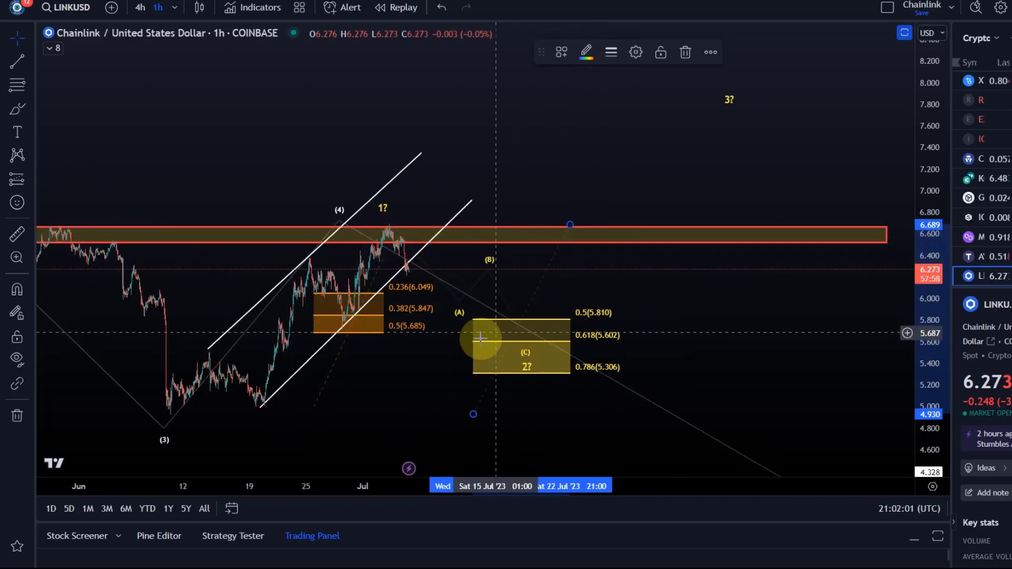
drag(427, 360, 513, 361)
drag(921, 356, 893, 253)
drag(774, 298, 718, 368)
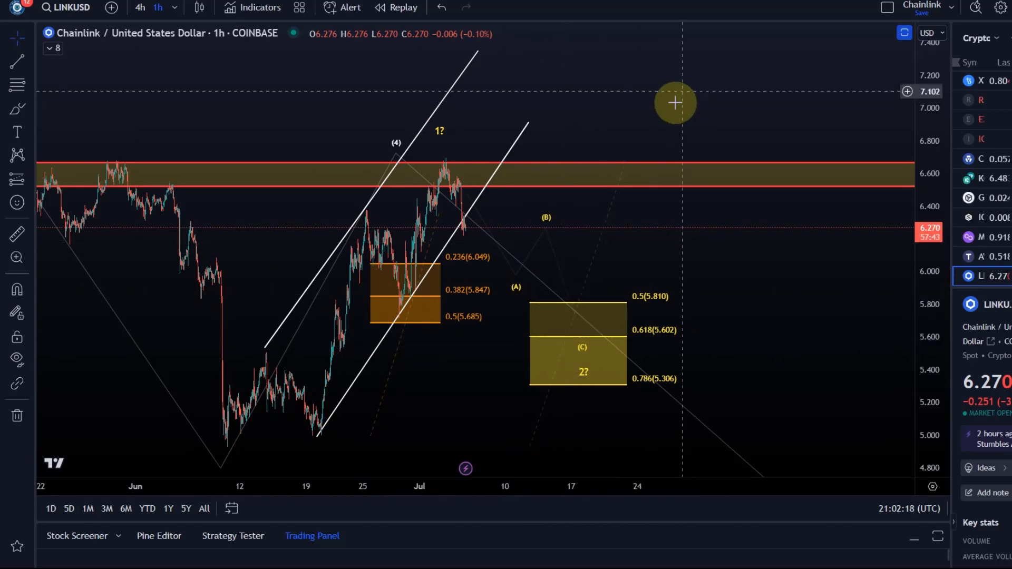
drag(676, 99, 537, 309)
Move the ABC wave's (A) point left and place its (0) point on the recent candle peak.
click(642, 157)
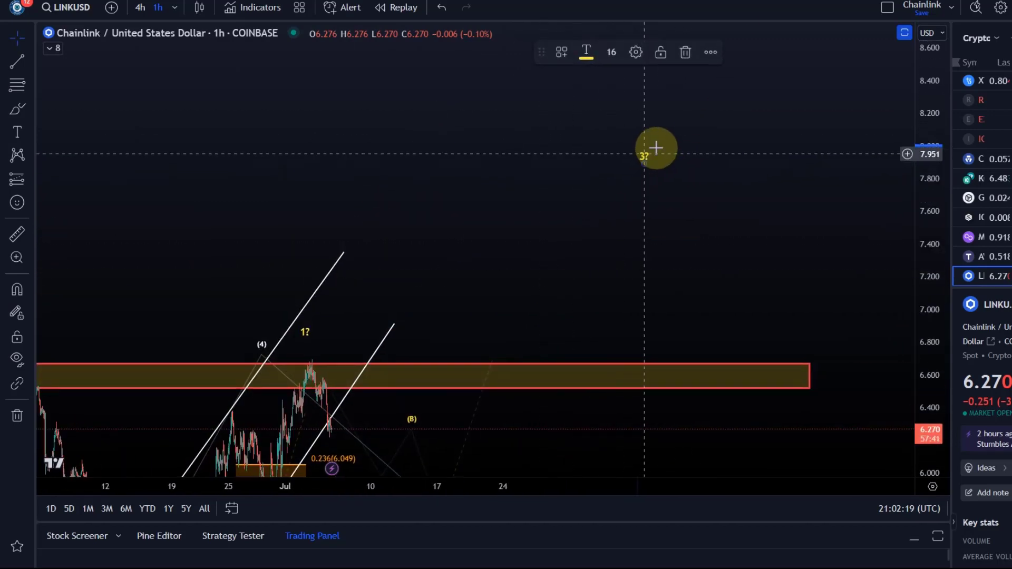
drag(643, 256, 734, 16)
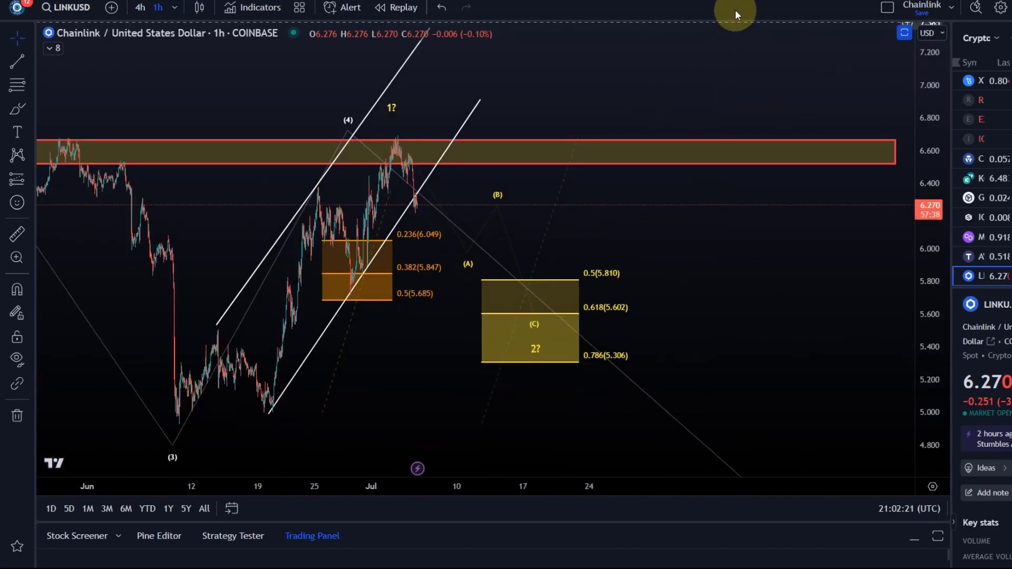
scroll(675, 158, down, 2)
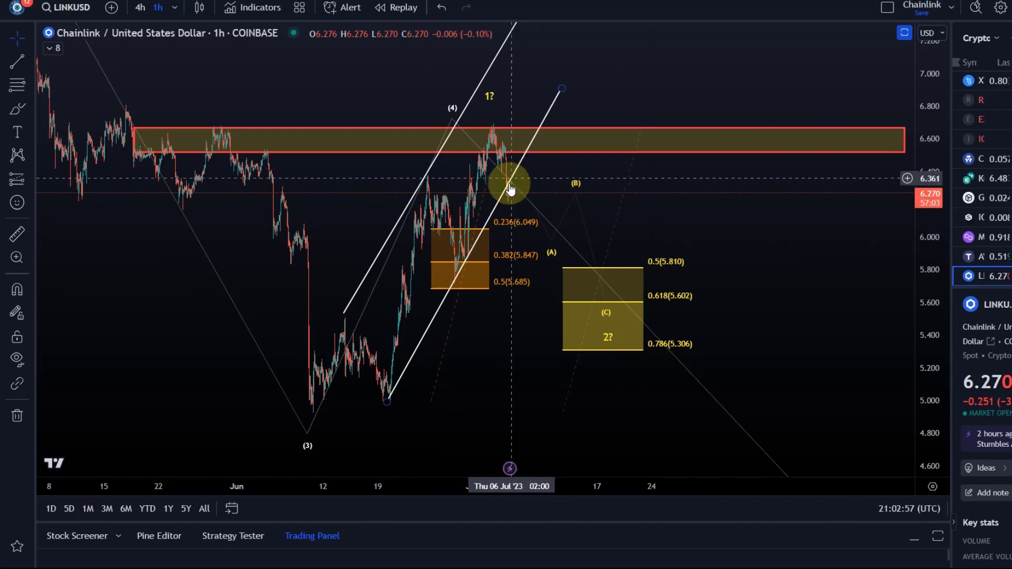
scroll(520, 204, up, 5)
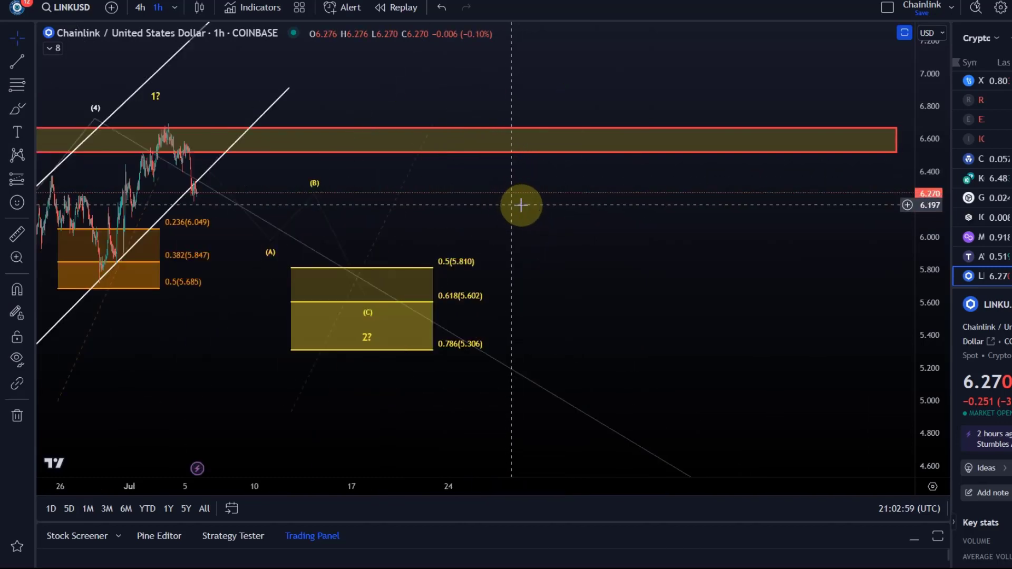
scroll(809, 262, up, 3)
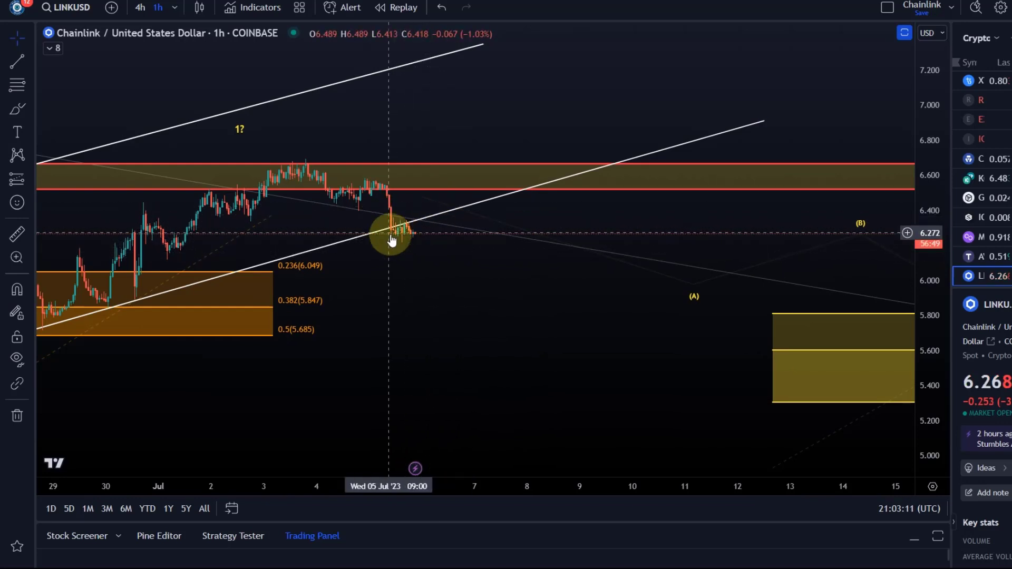
scroll(406, 228, down, 5)
drag(487, 246, 583, 141)
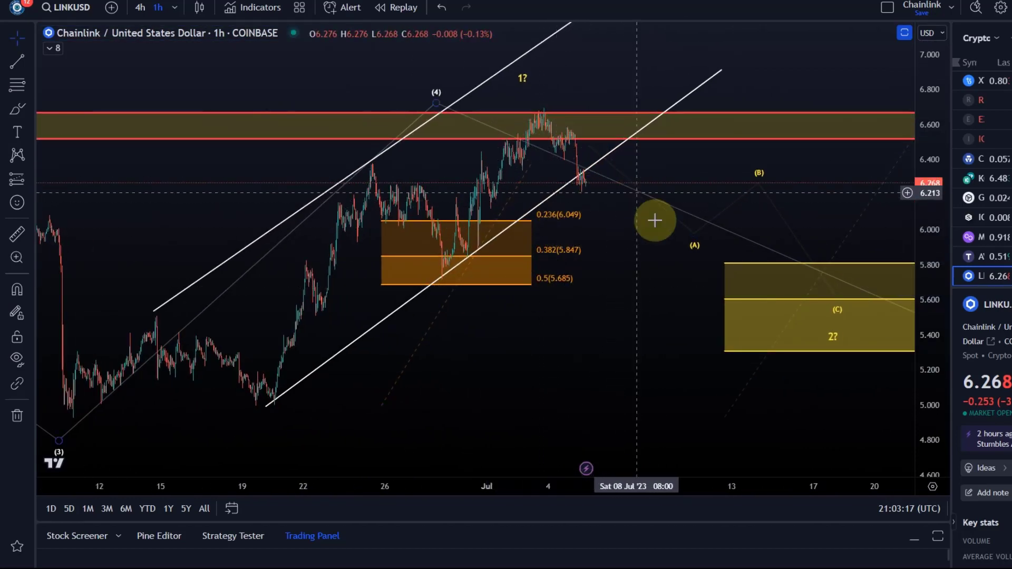
mouse_move(693, 236)
mouse_down()
mouse_move(678, 237)
mouse_move(661, 215)
mouse_up()
drag(589, 145, 550, 109)
drag(616, 260, 442, 280)
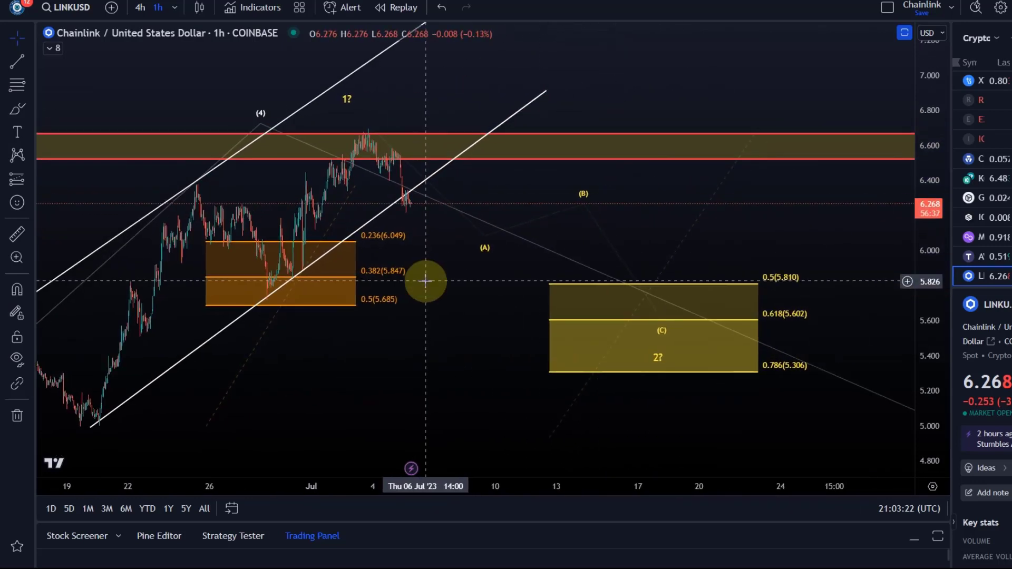
Enable the 0.382 level at 6.017 in the yellow wave-2 Fibonacci box.
click(636, 379)
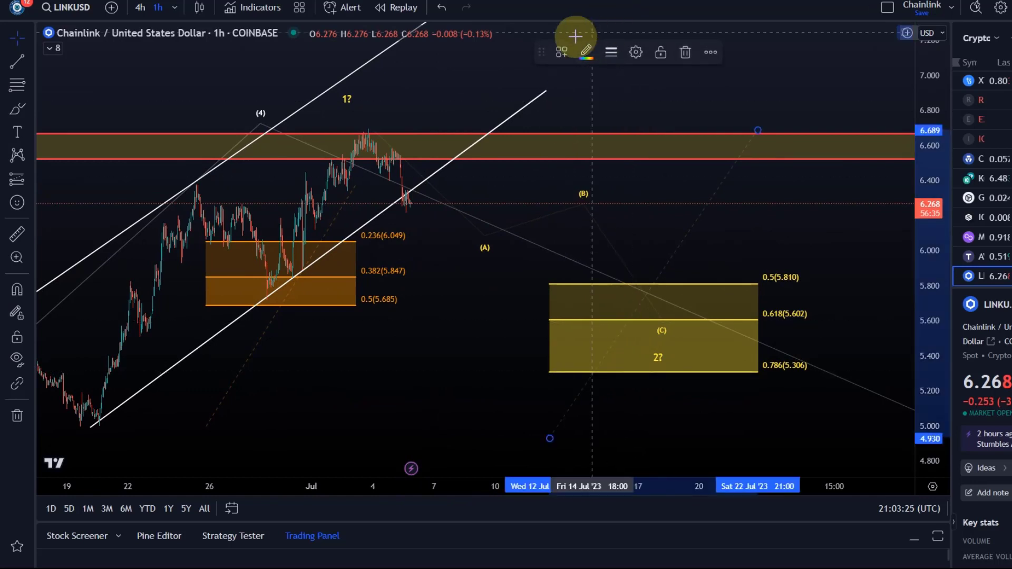
click(561, 51)
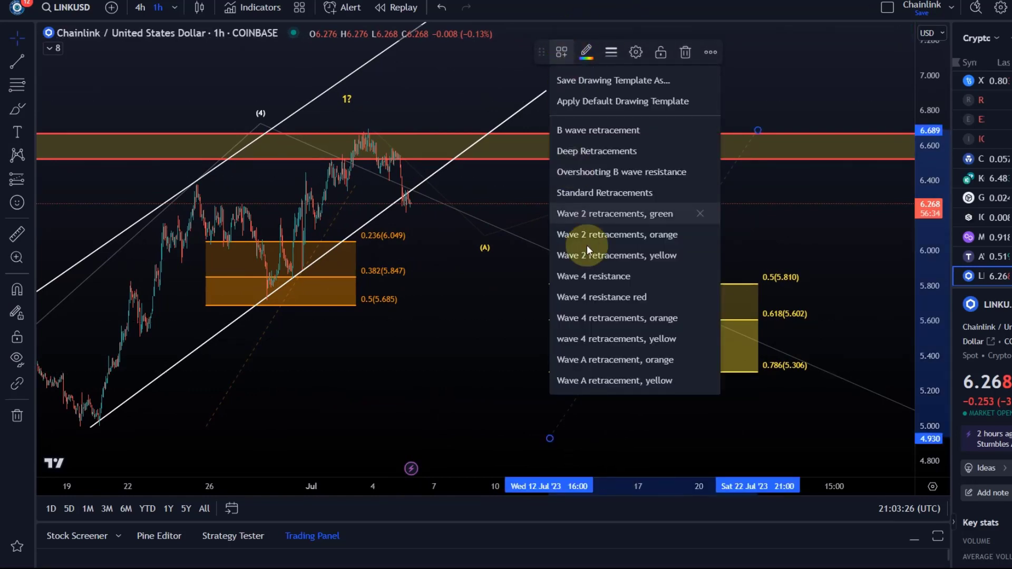
click(637, 52)
click(428, 285)
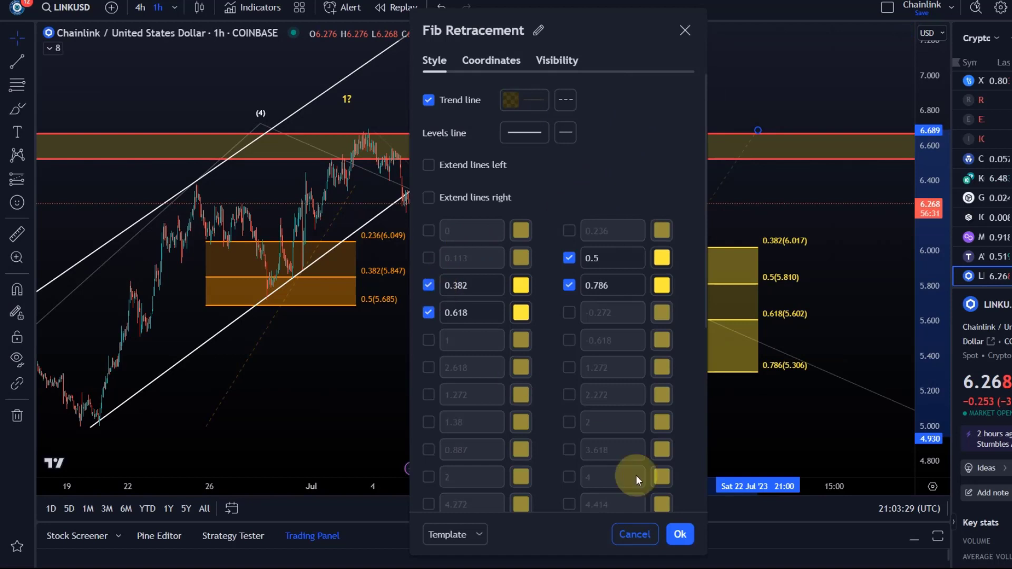
click(678, 533)
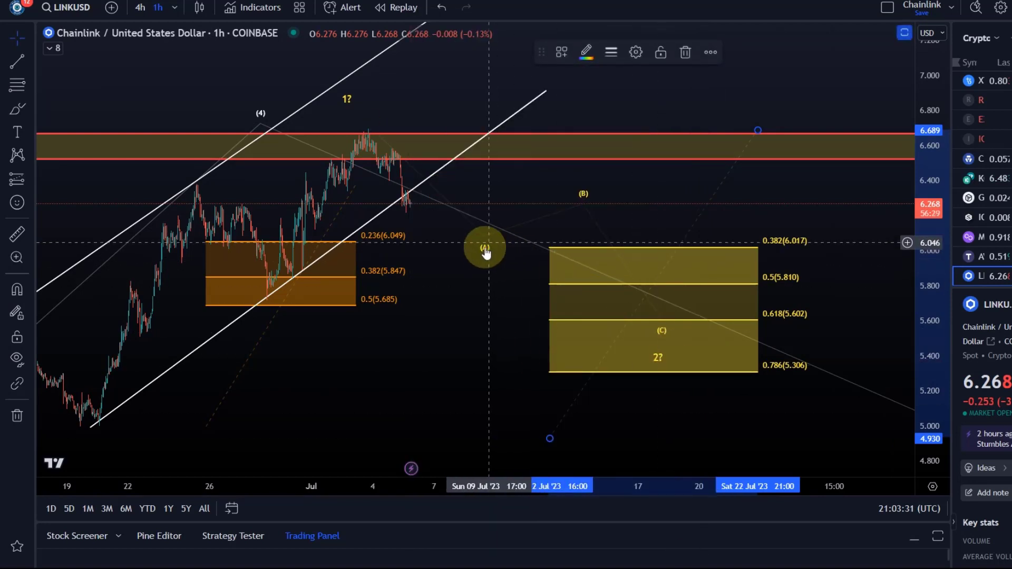
Shift the yellow Fibonacci box two steps left toward 10 Jul.
drag(485, 243, 560, 253)
click(561, 245)
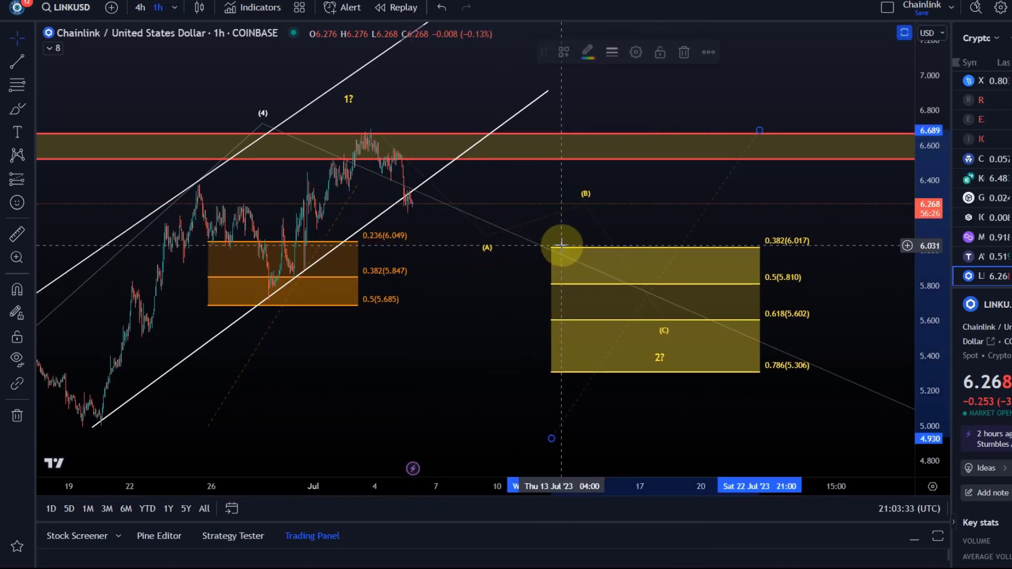
key(Left)
key(Left)
key(Left)
key(Left)
key(Left)
key(Left)
key(Left)
key(Left)
key(Left)
key(Left)
key(Left)
key(Left)
key(Left)
key(Left)
key(Left)
key(Left)
key(Left)
key(Left)
key(Left)
key(Left)
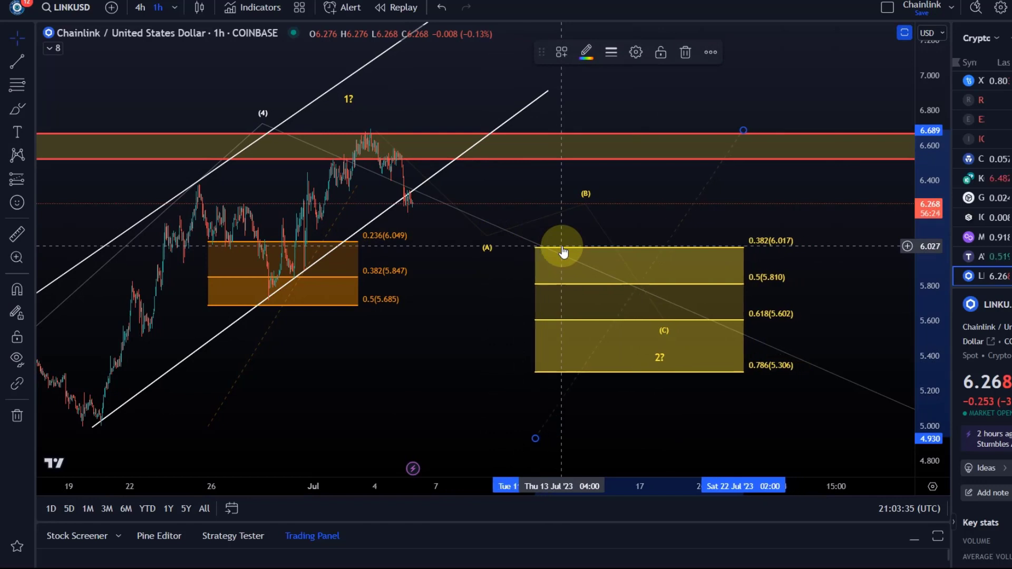
key(Left)
key(Left)
key(Left)
key(Left)
key(Left)
key(Left)
key(Left)
key(Left)
key(Left)
key(Left)
key(Left)
key(Left)
key(Left)
key(Left)
key(Left)
key(Left)
key(Left)
key(Left)
key(Left)
key(Left)
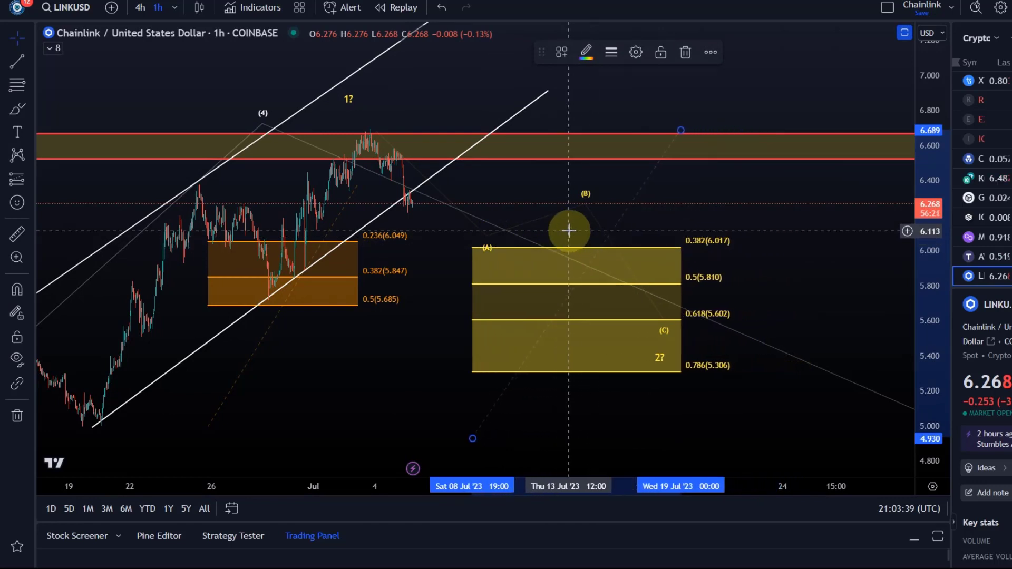
Realign the ABC wave: (A) at the box's top-left, (B) near 6.388, (C) near 5.577.
click(480, 243)
click(482, 241)
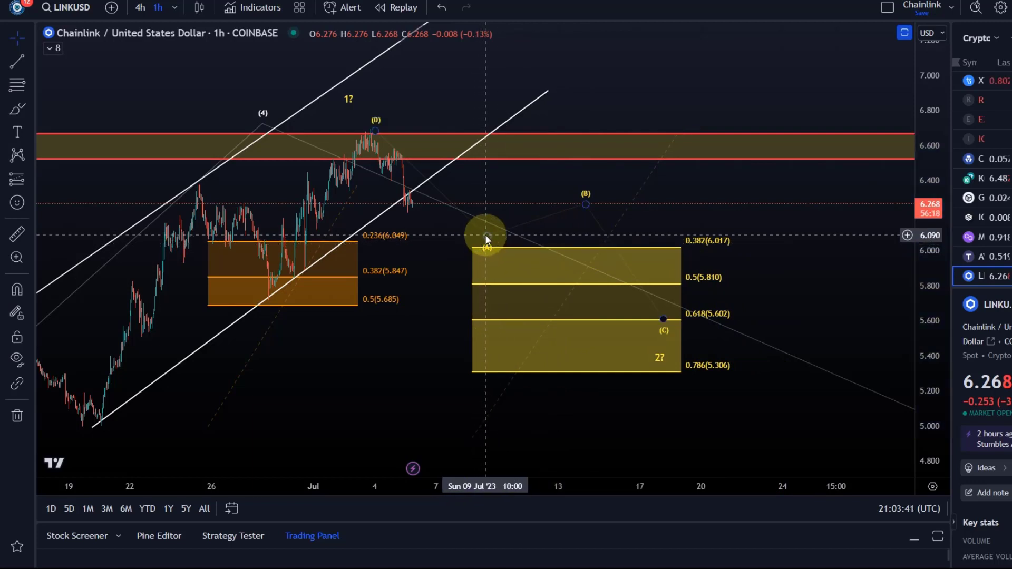
drag(485, 235, 479, 249)
click(667, 243)
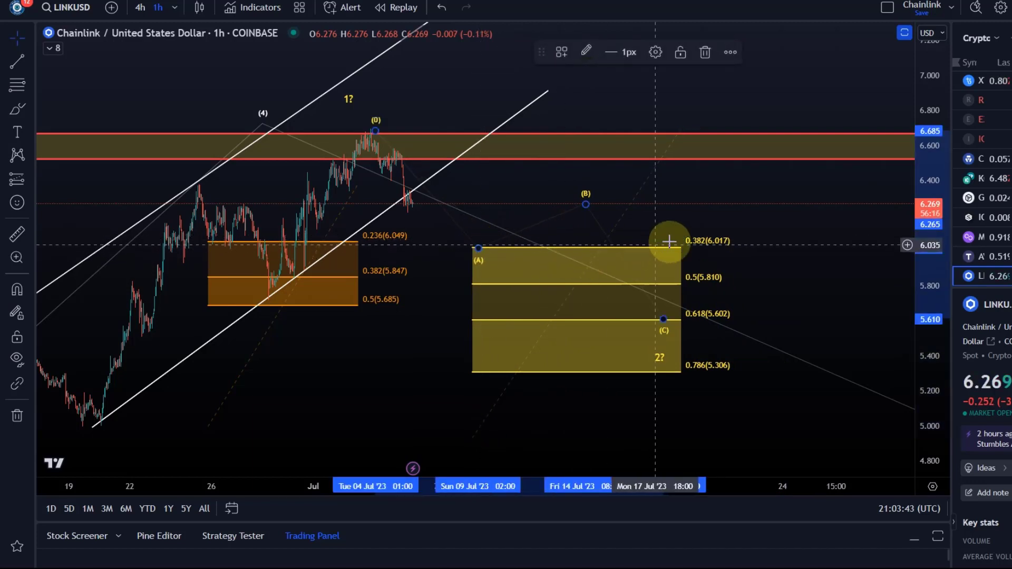
click(479, 248)
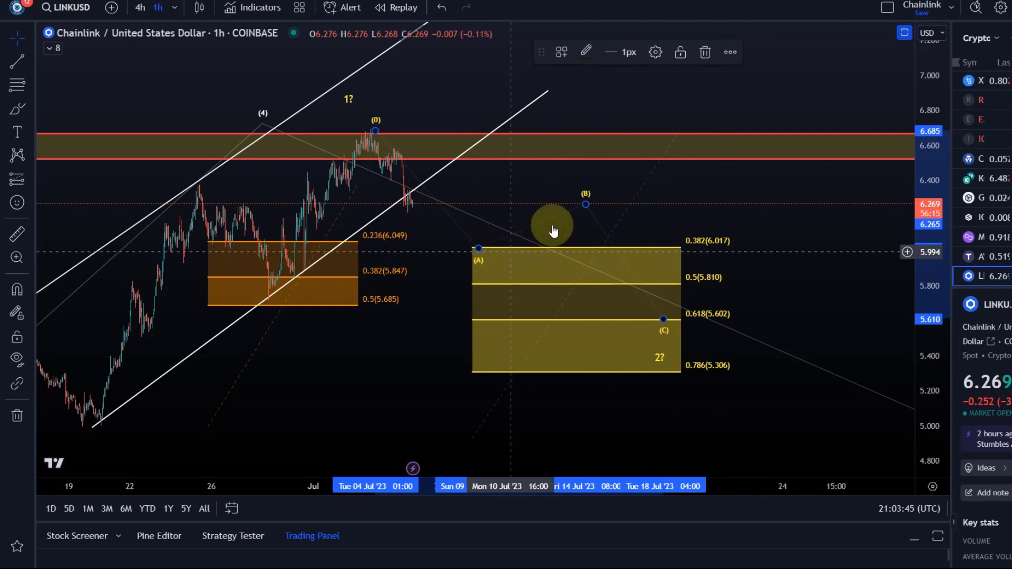
drag(586, 205, 584, 184)
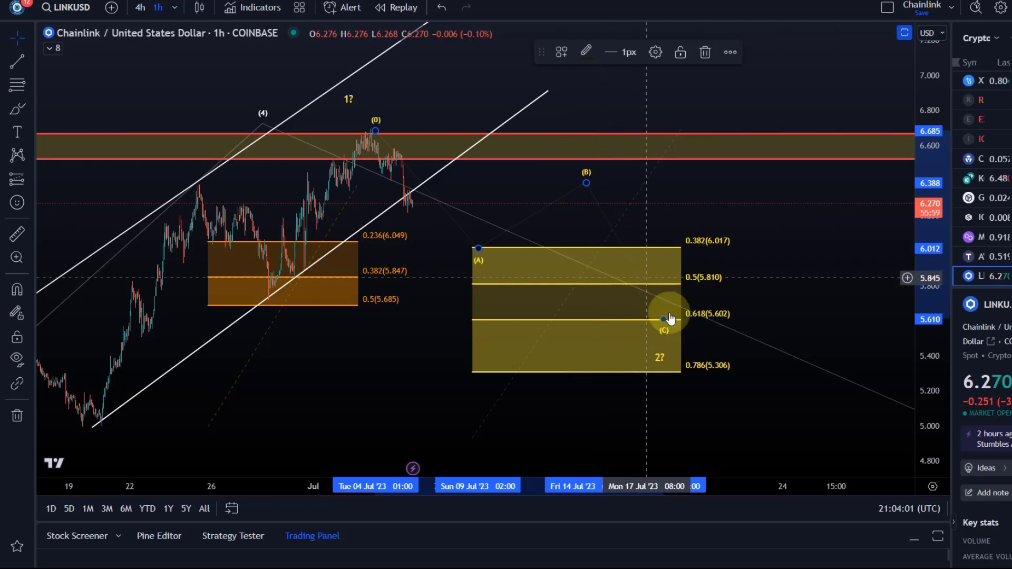
drag(665, 322, 655, 324)
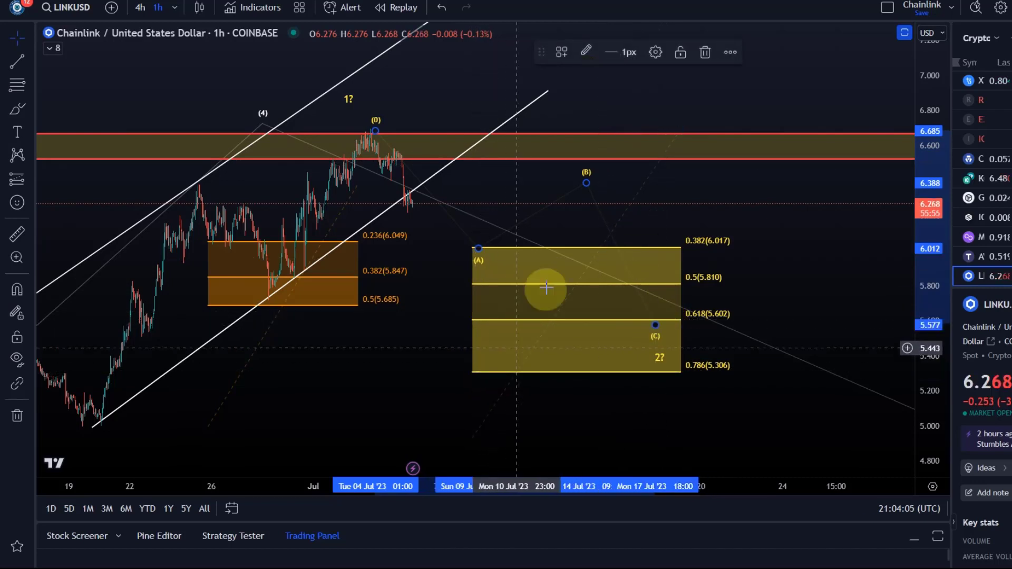